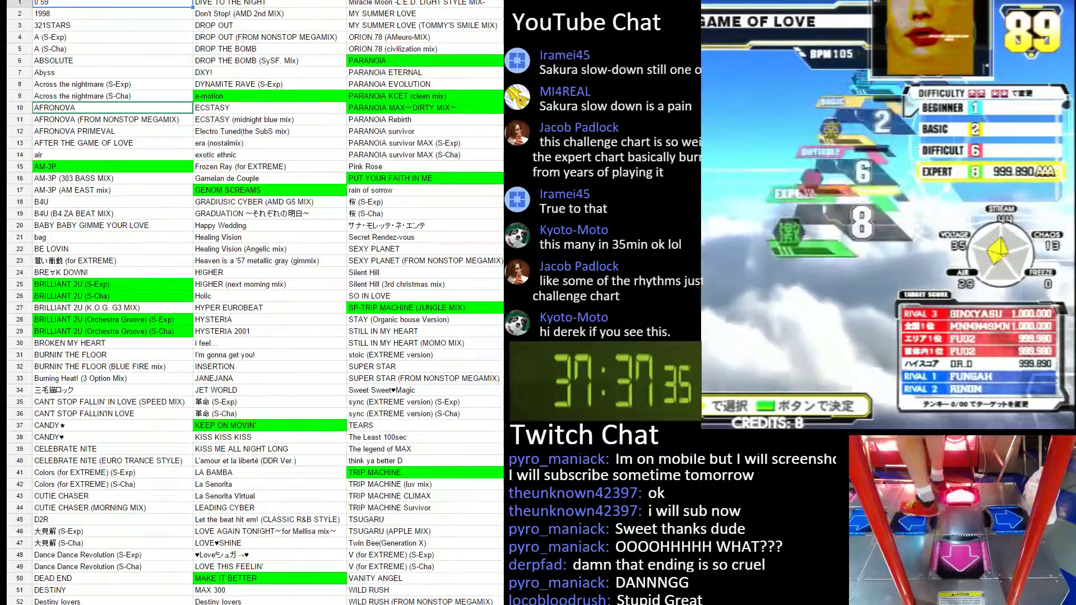
pyautogui.press('F4')
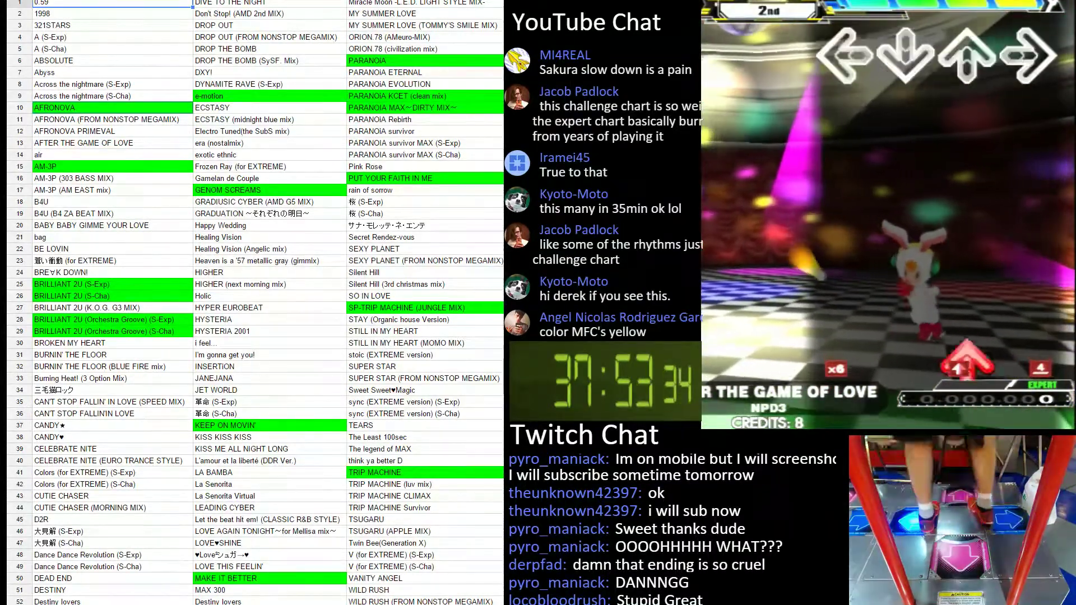
pyautogui.click(109, 143)
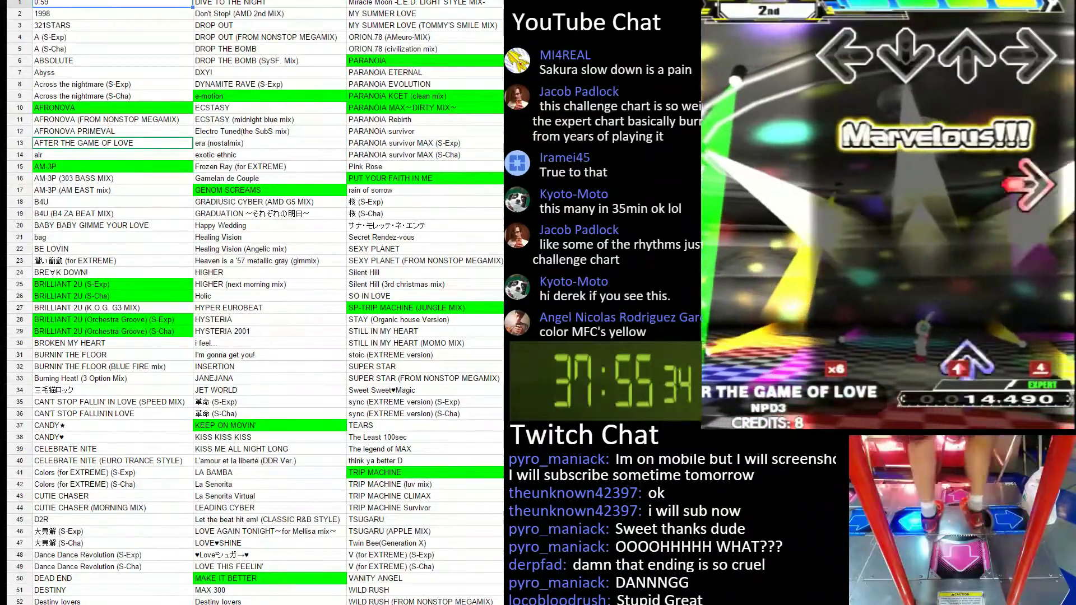